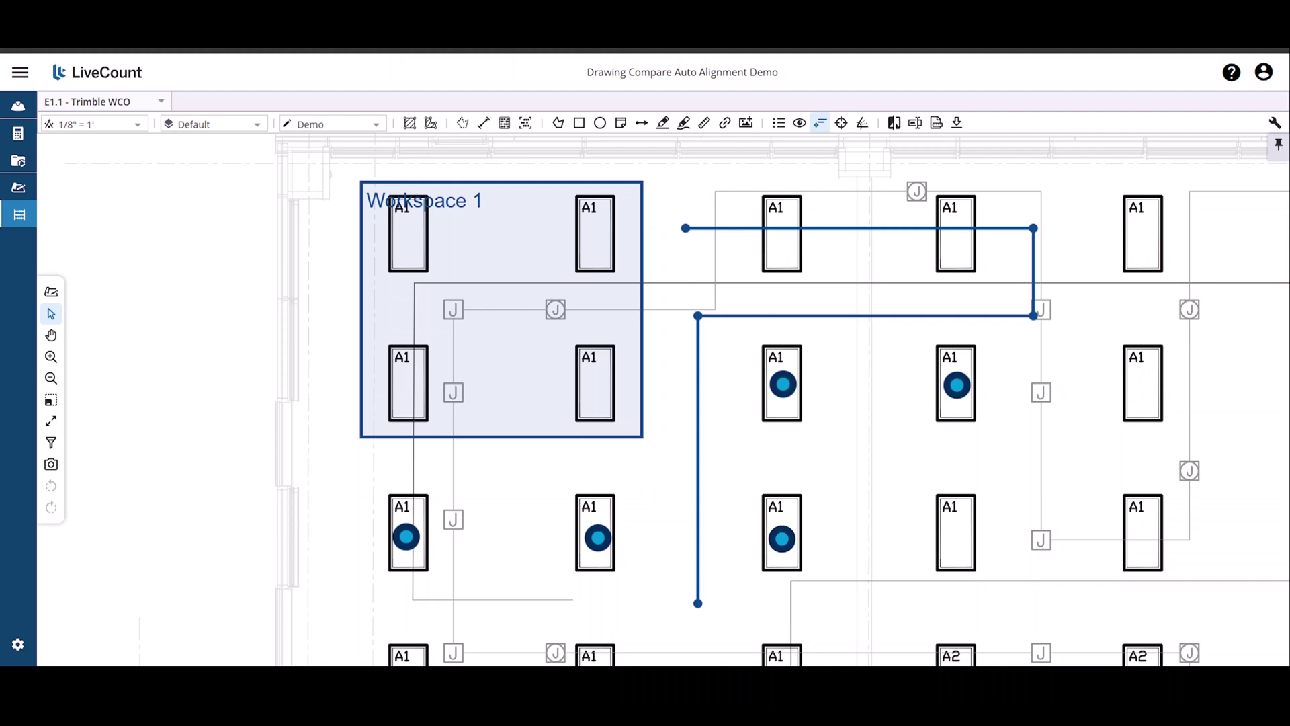
Start a new Drawing Compare from E1.1 to get the All Drawings list
click(894, 124)
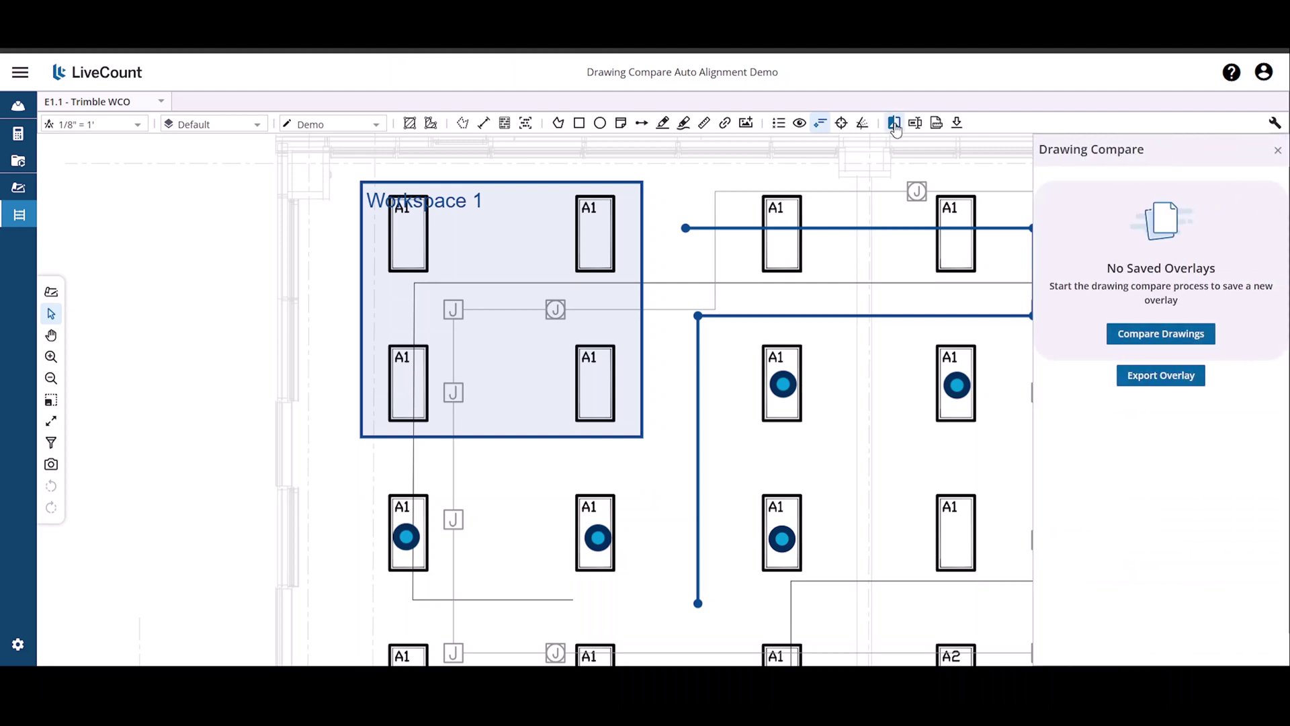
click(1160, 334)
Compare E1.1 against E1.1-rev1 from the Revision Drawings folder
click(221, 231)
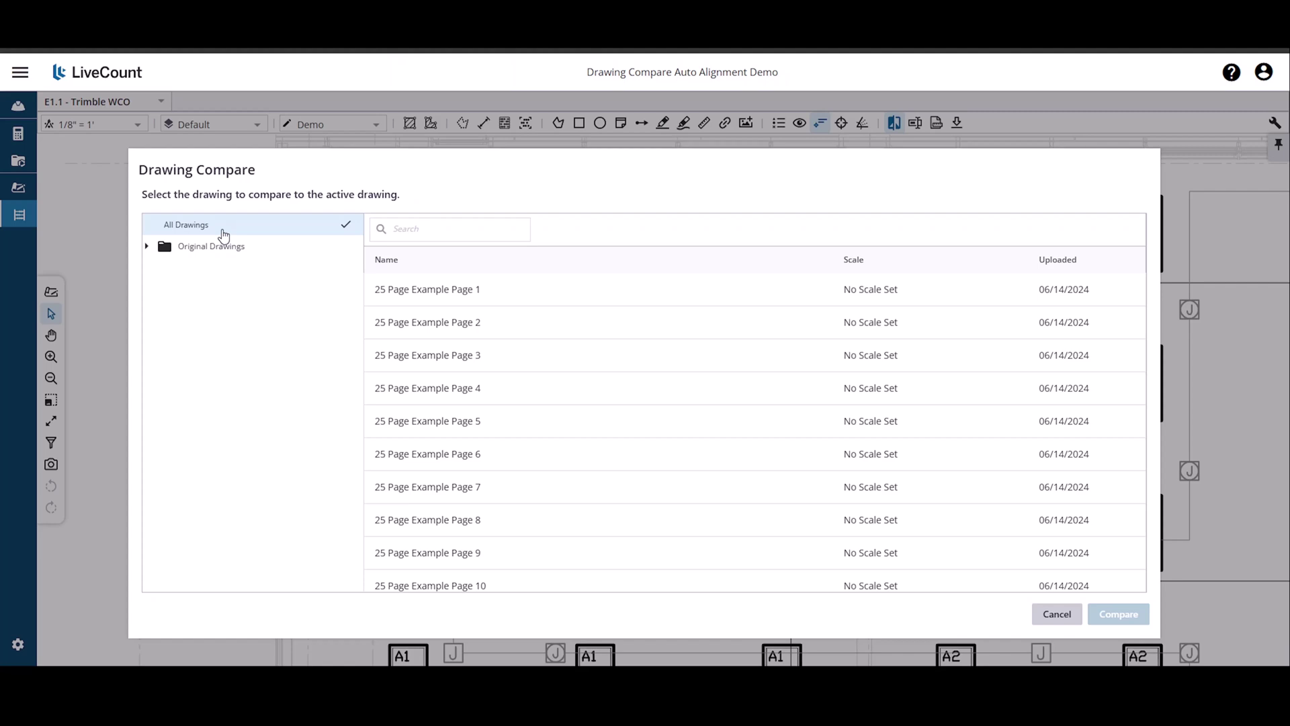
click(147, 246)
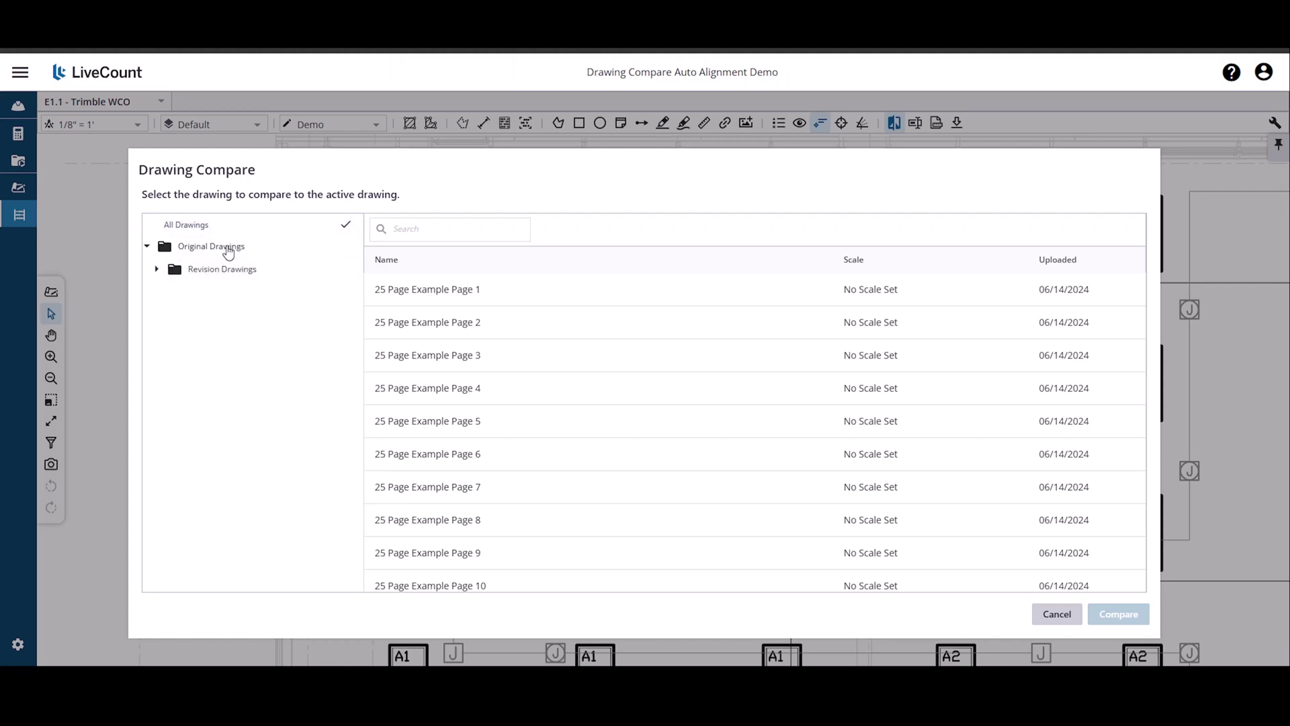
click(226, 250)
click(223, 271)
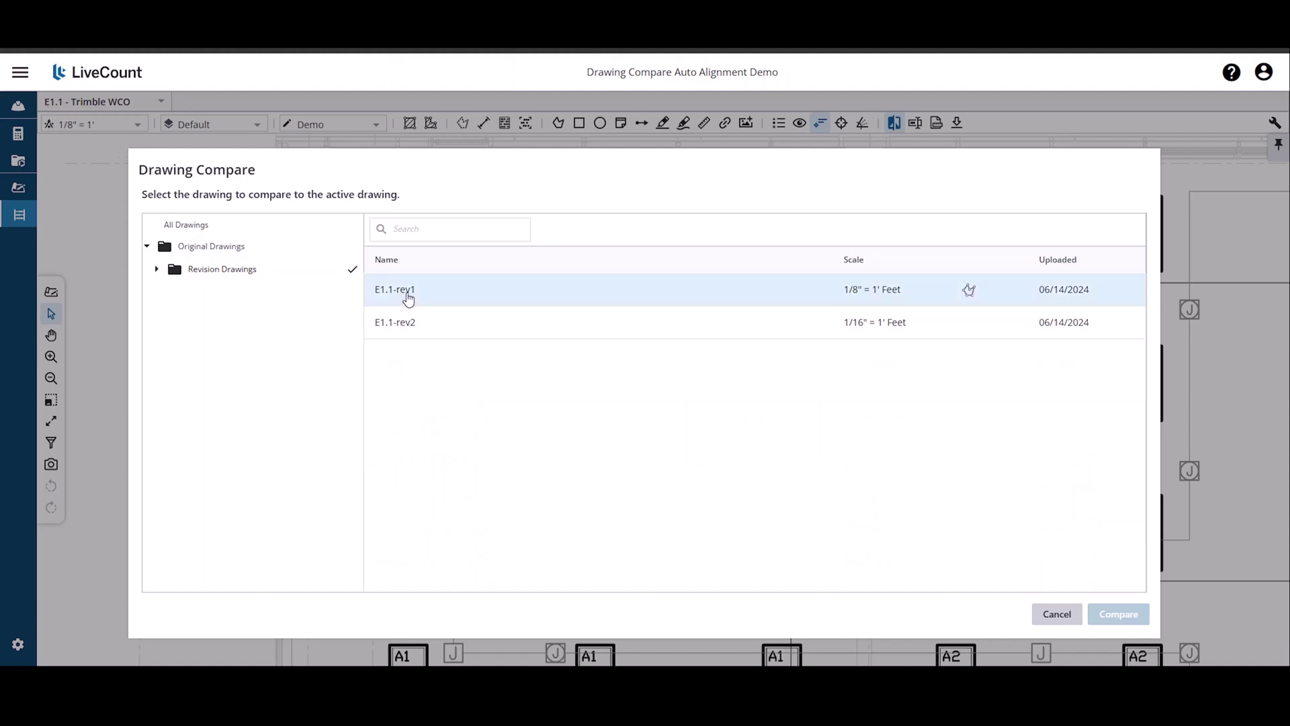
click(407, 296)
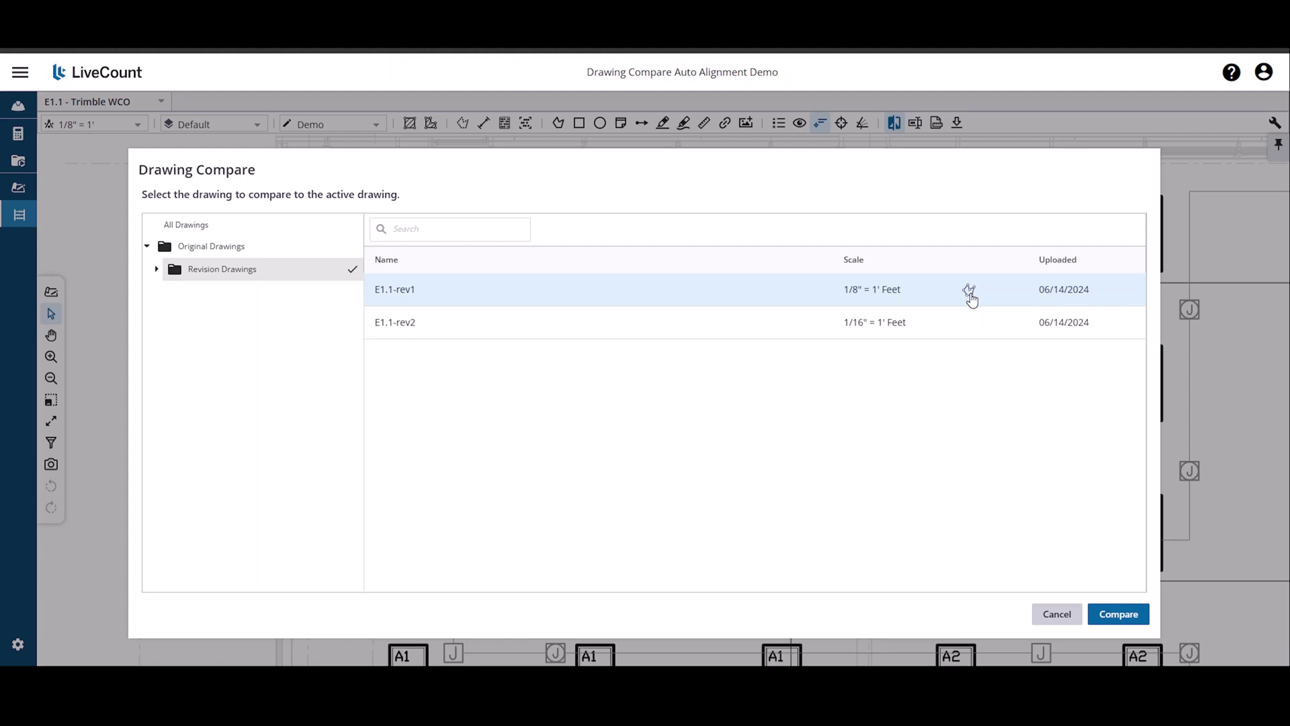
click(1124, 618)
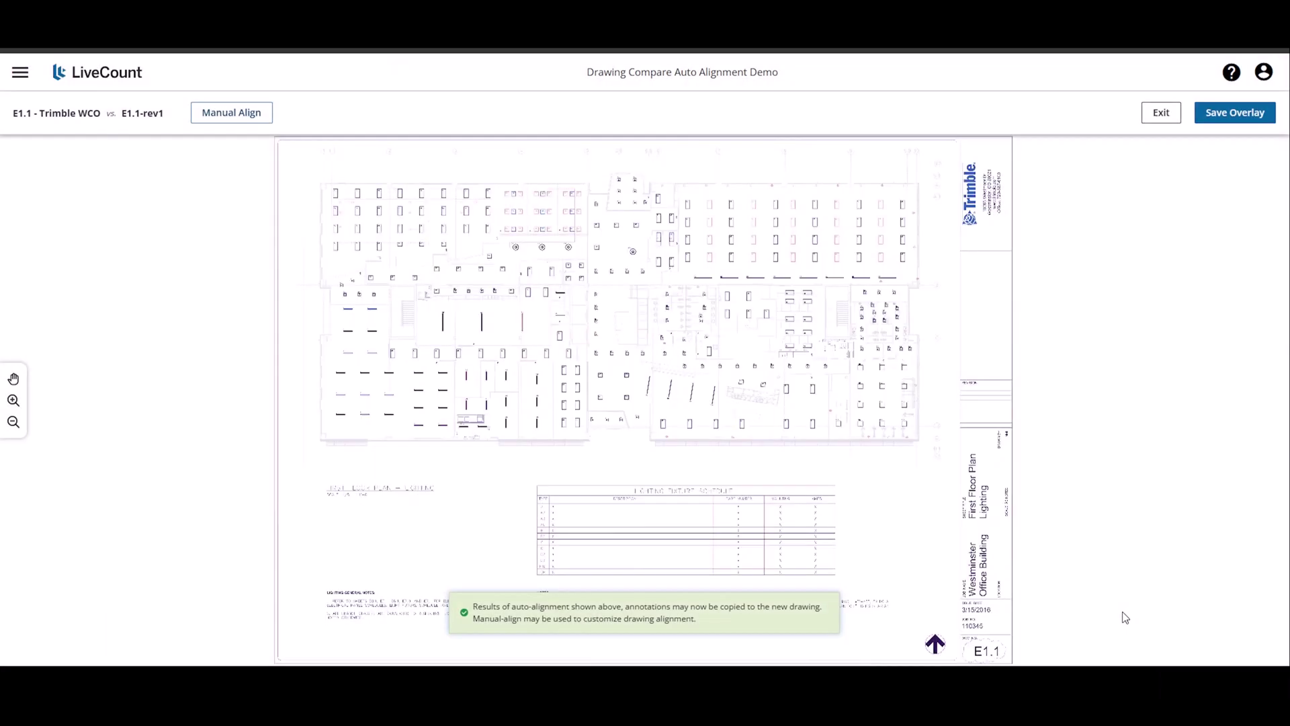
Zoom into the E1.1 and E1.1-rev1 overlay to check the auto-alignment
scroll(512, 220, up, 5)
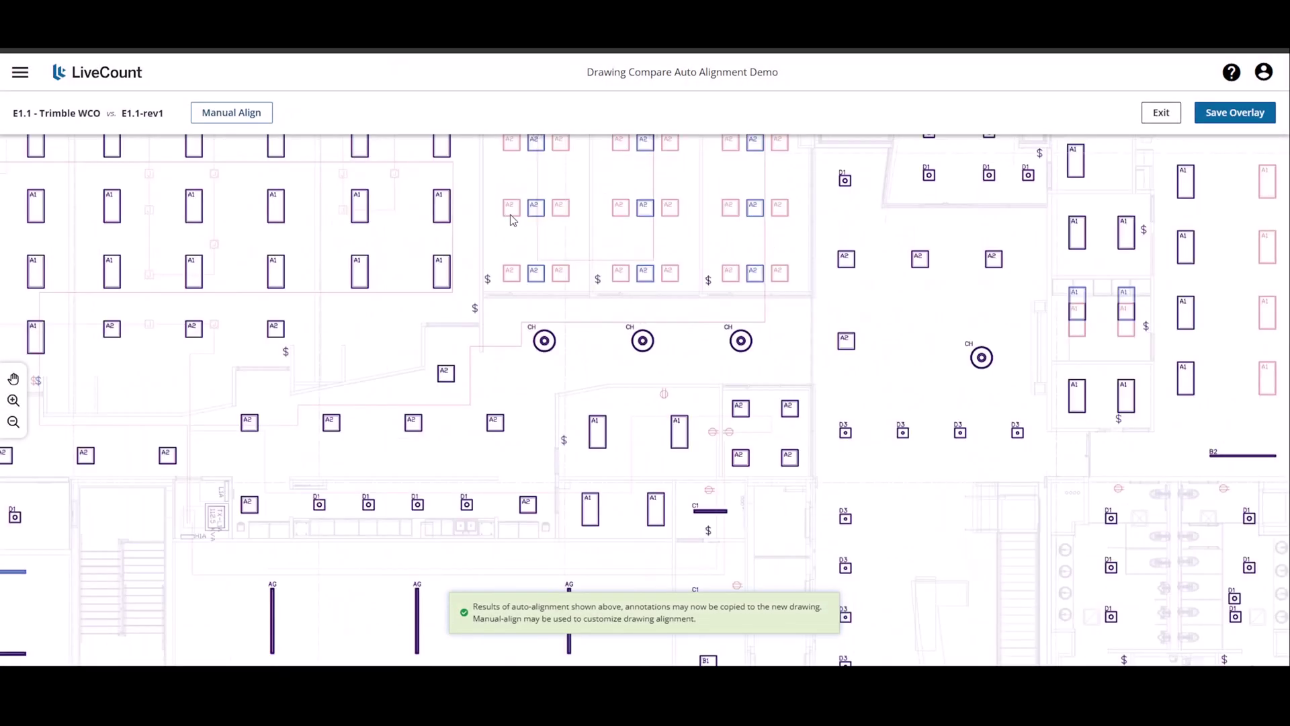
scroll(512, 221, up, 5)
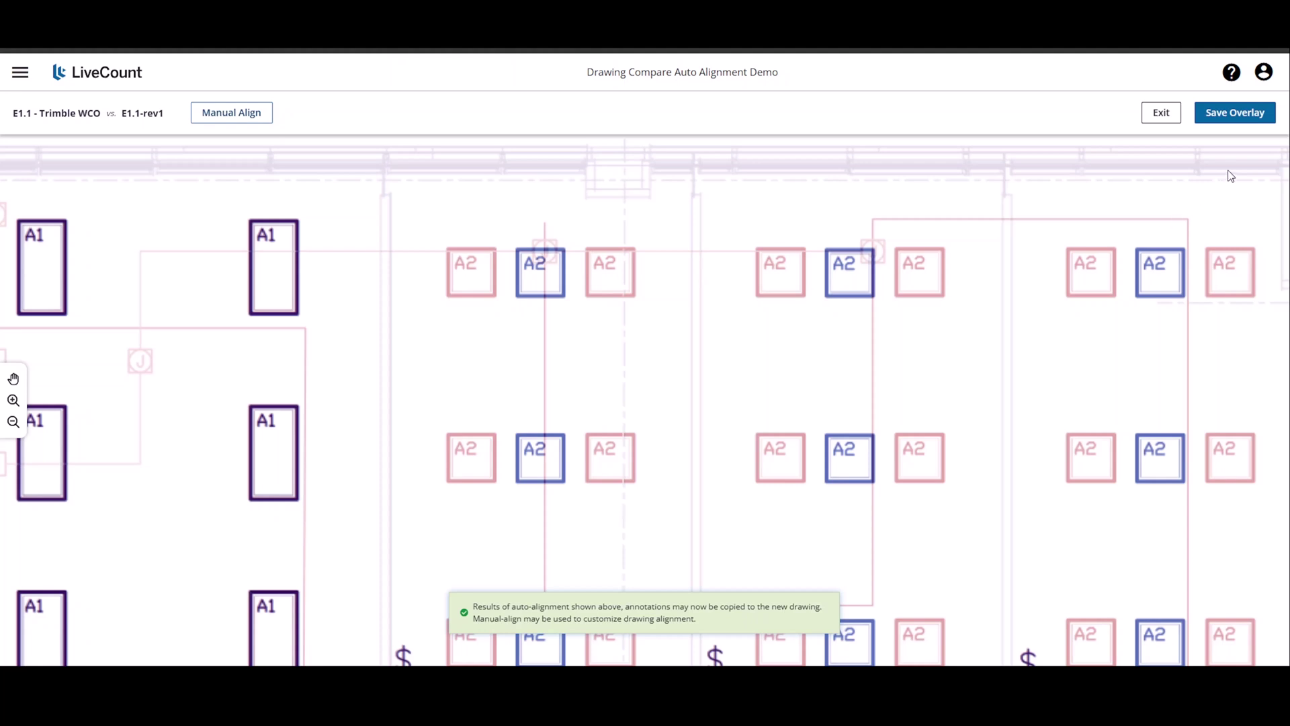
Exit the E1.1-rev1 comparison and start a new Drawing Compare from E1.1
click(1161, 114)
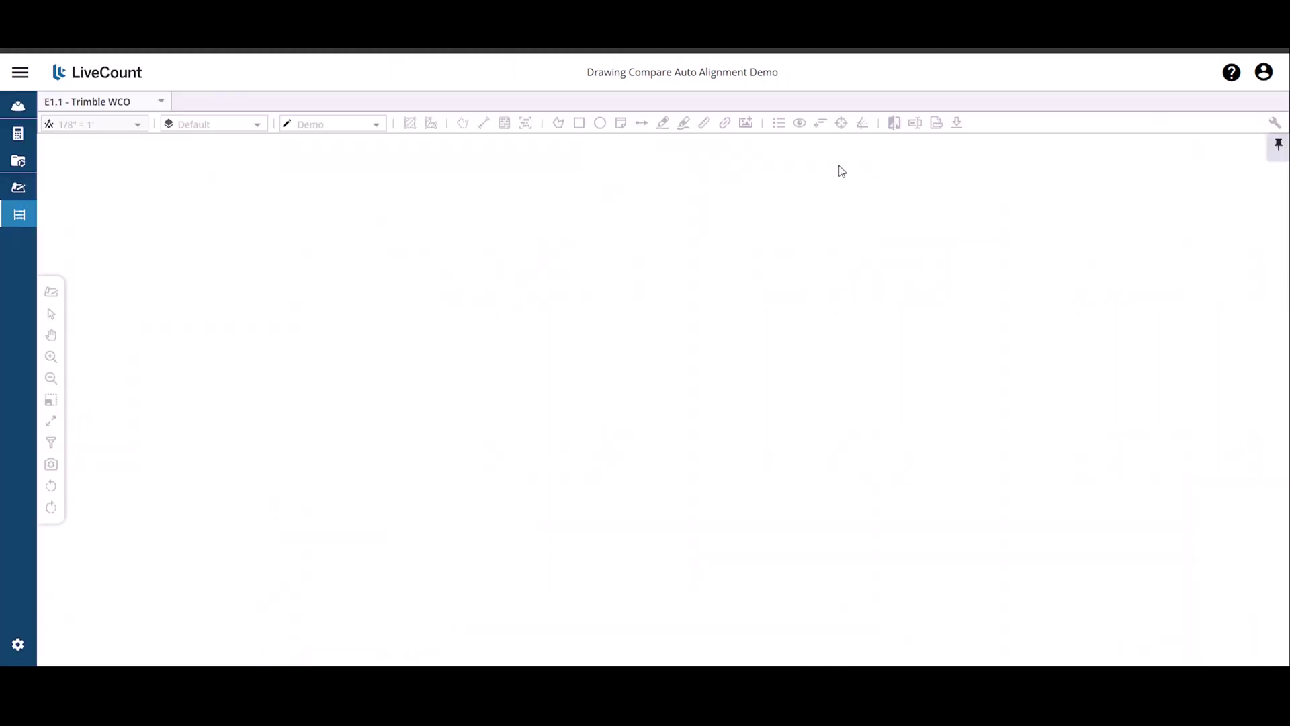
scroll(355, 199, up, 5)
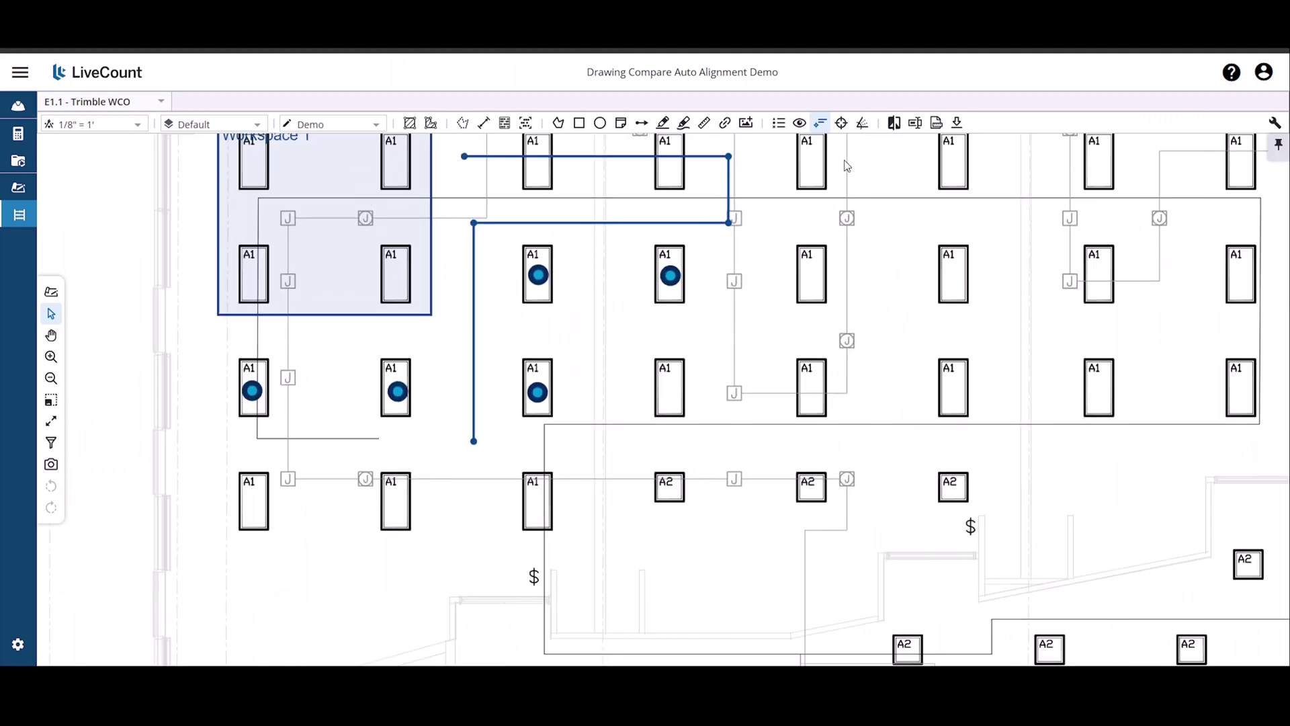
click(894, 123)
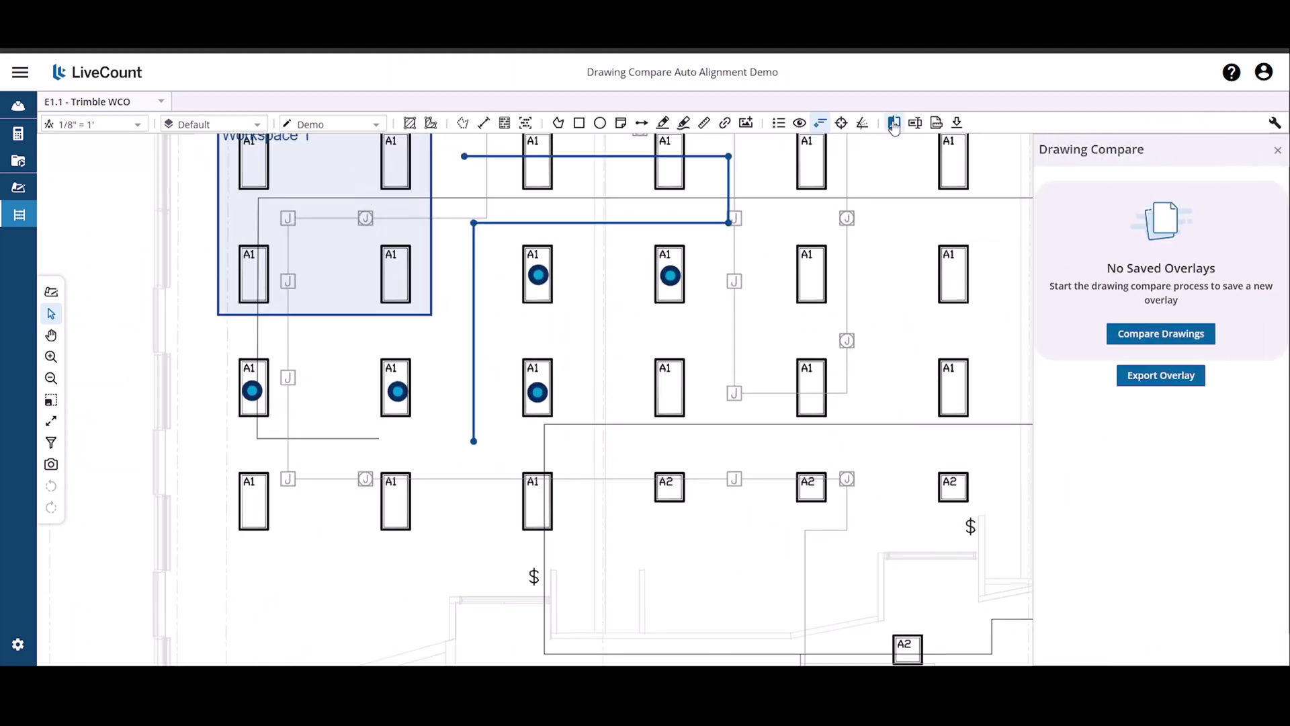
click(1143, 334)
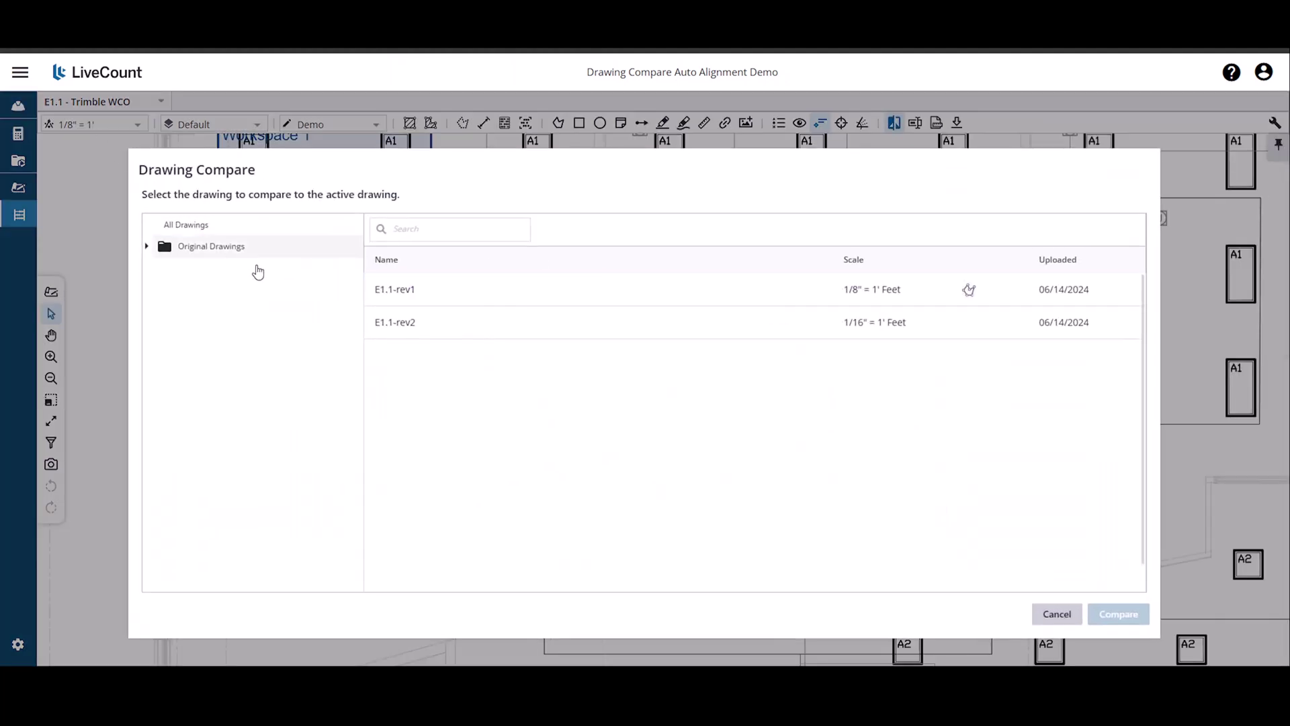
Run the comparison of E1.1 against E1.1-rev2 at 1/16" = 1' scale
click(393, 324)
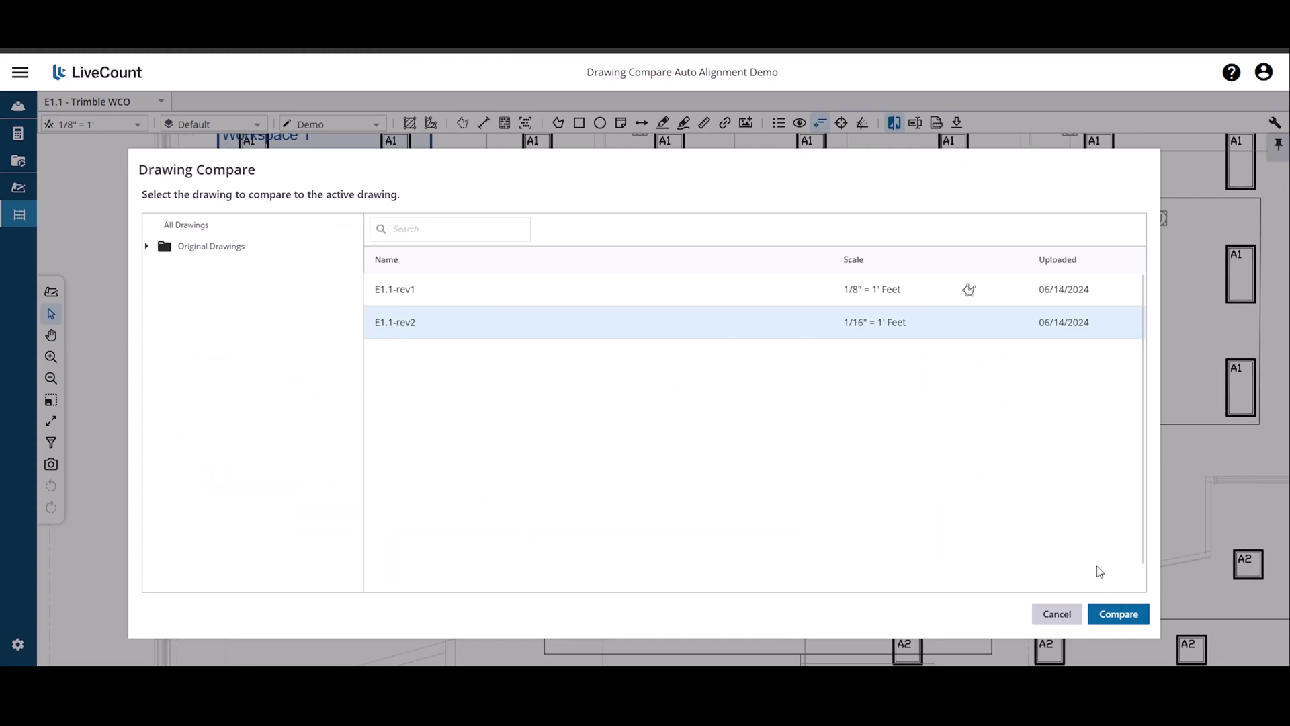
click(1116, 612)
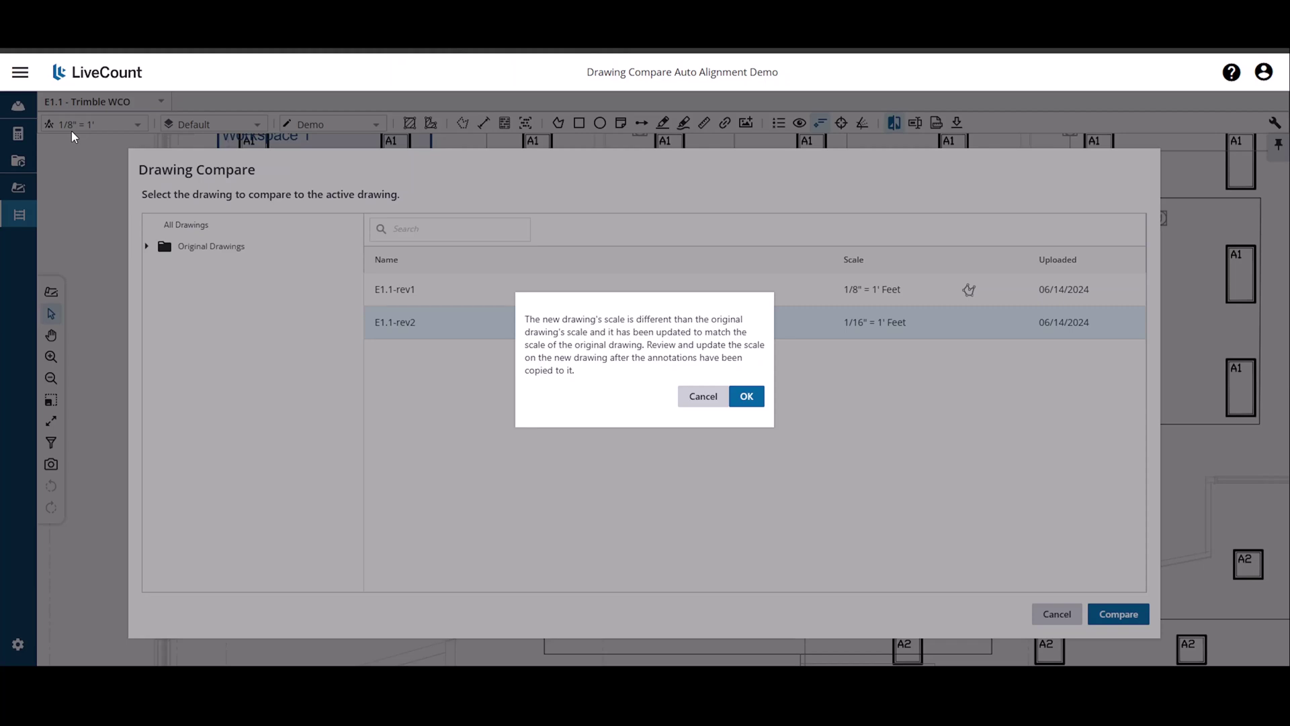
Accept matching E1.1-rev2's scale to the original drawing and load the overlay
click(748, 401)
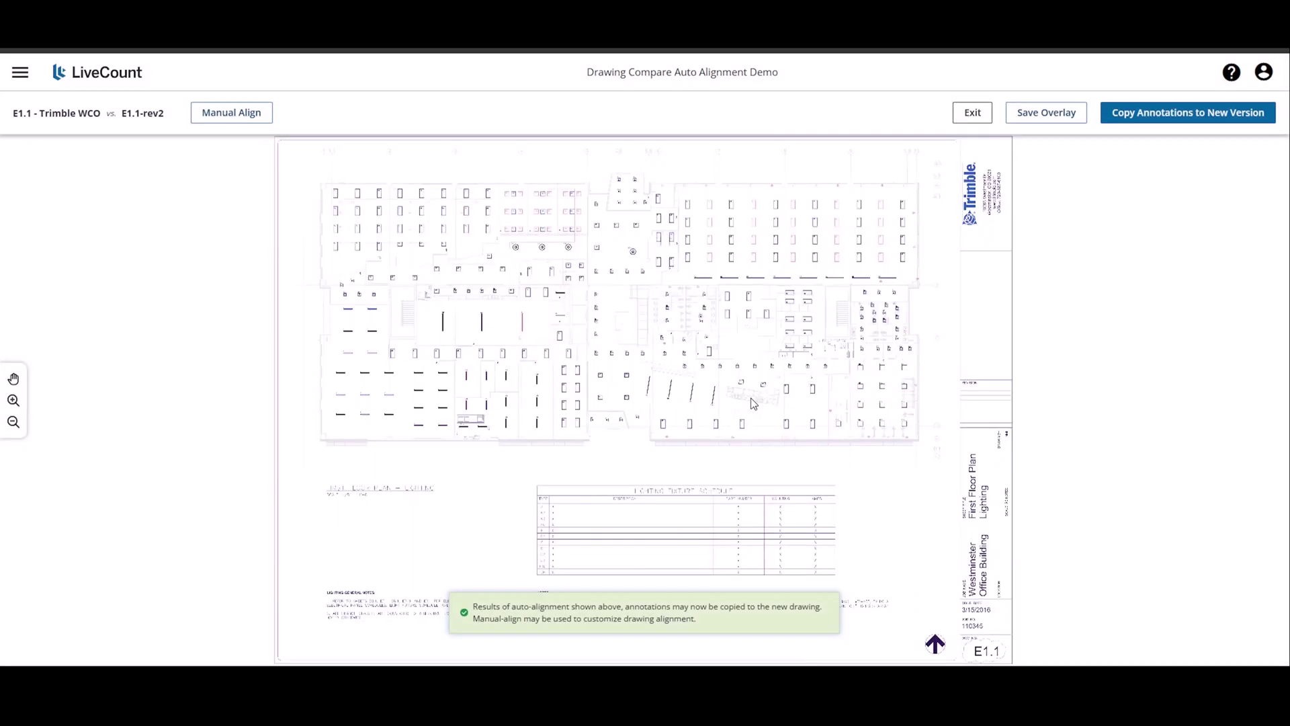
click(1147, 115)
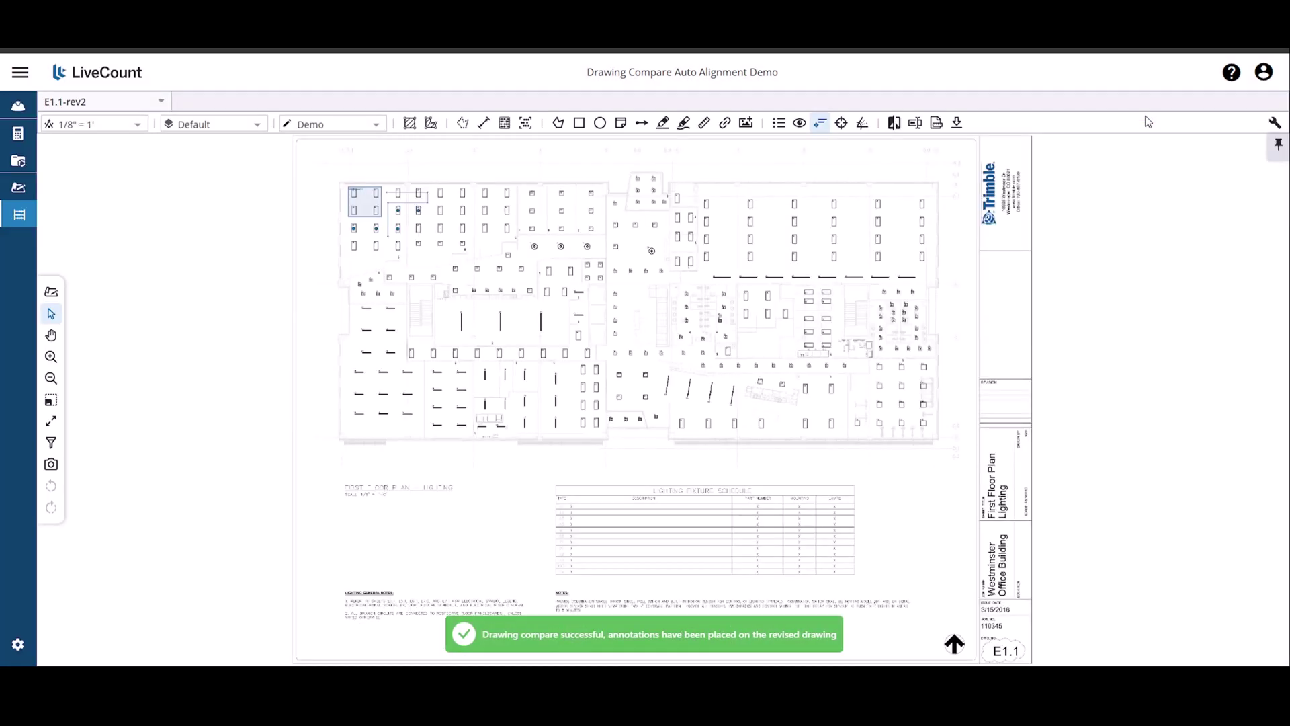
scroll(363, 190, up, 5)
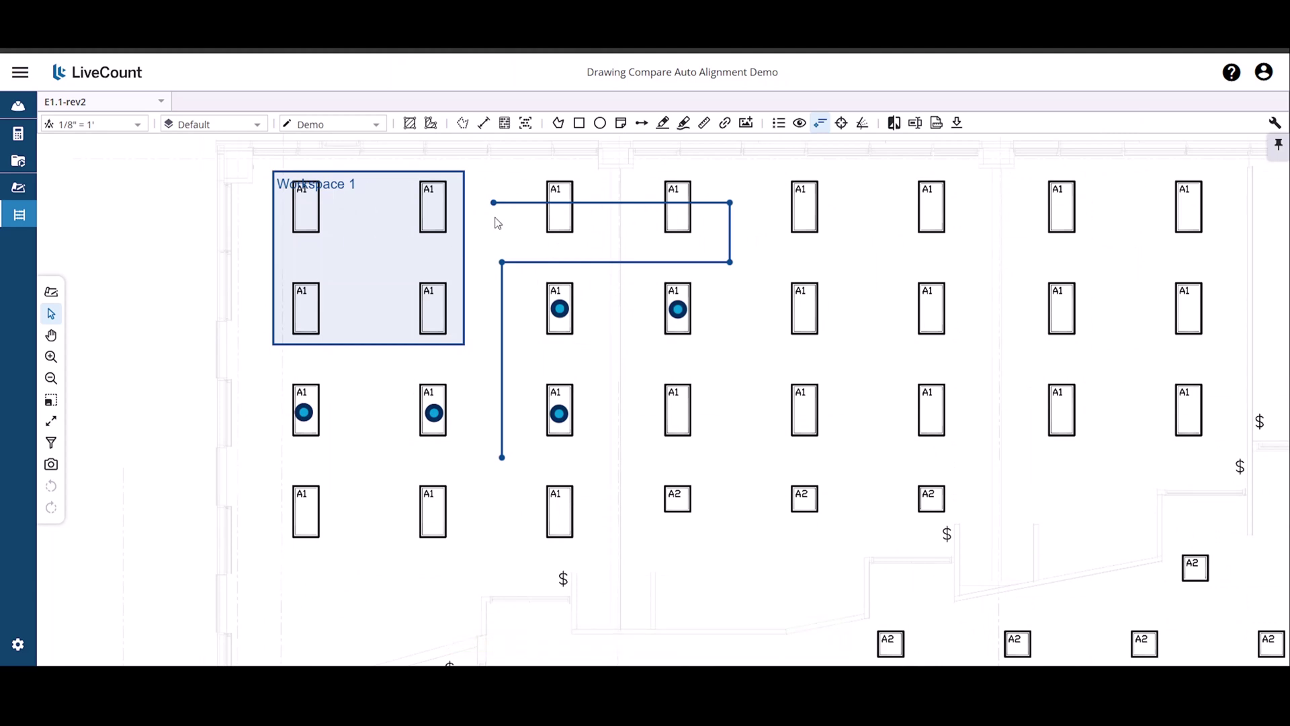
click(495, 202)
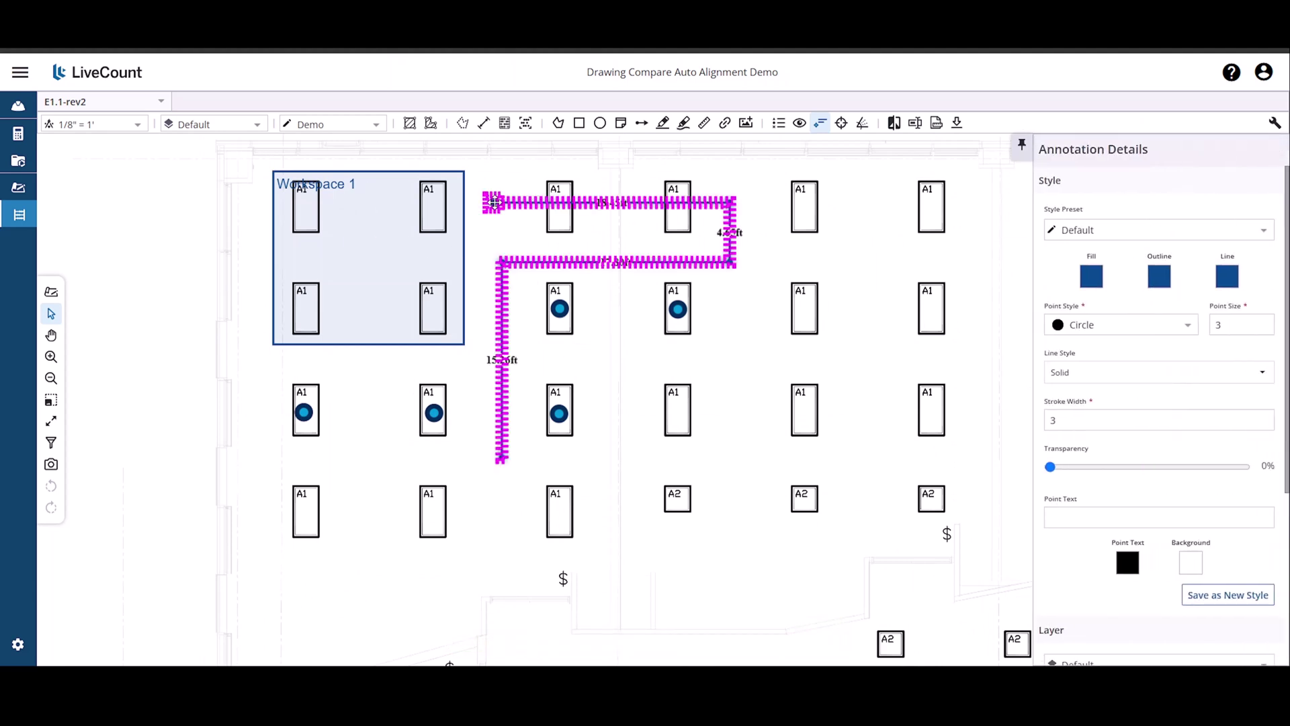
click(528, 190)
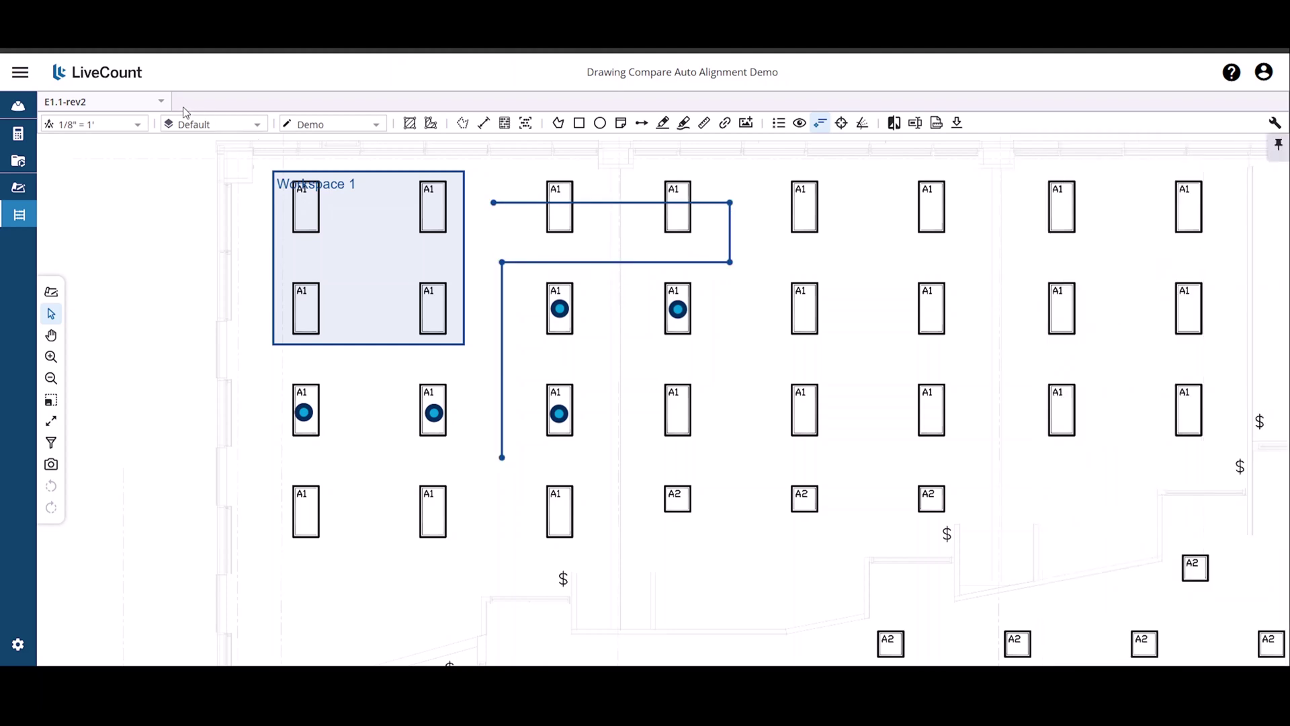
click(160, 102)
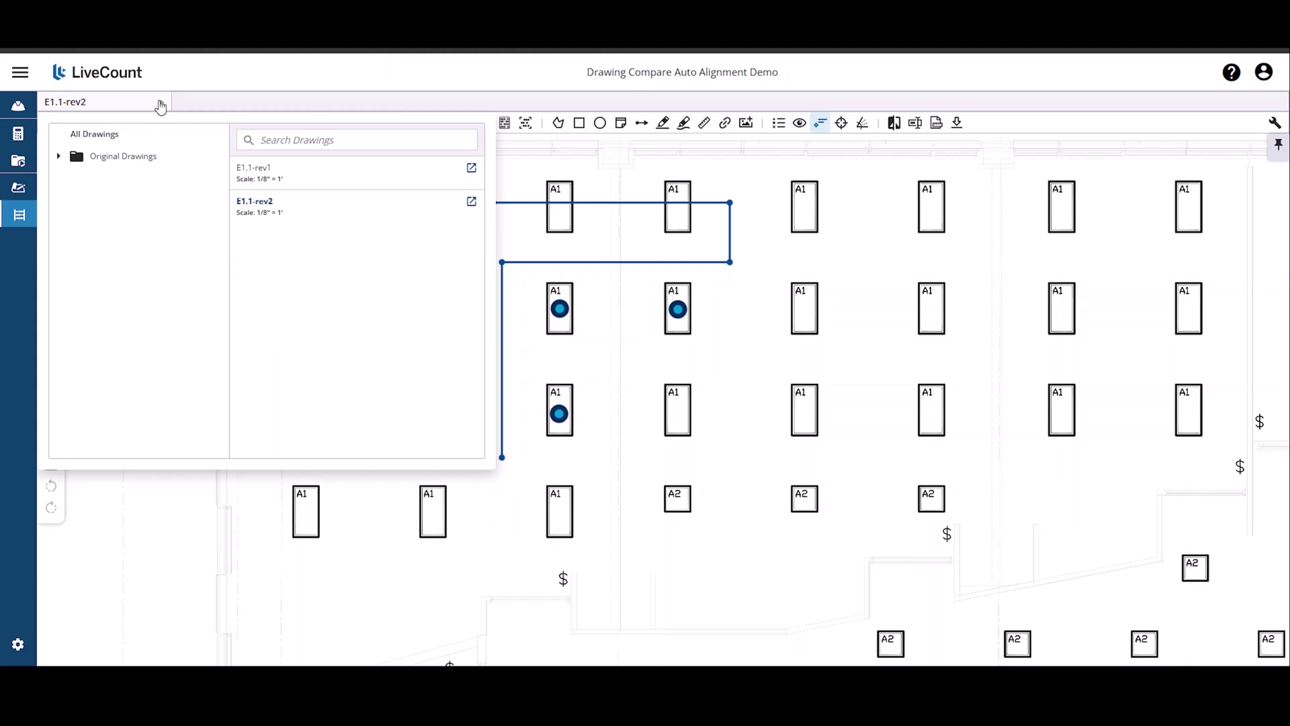
click(608, 369)
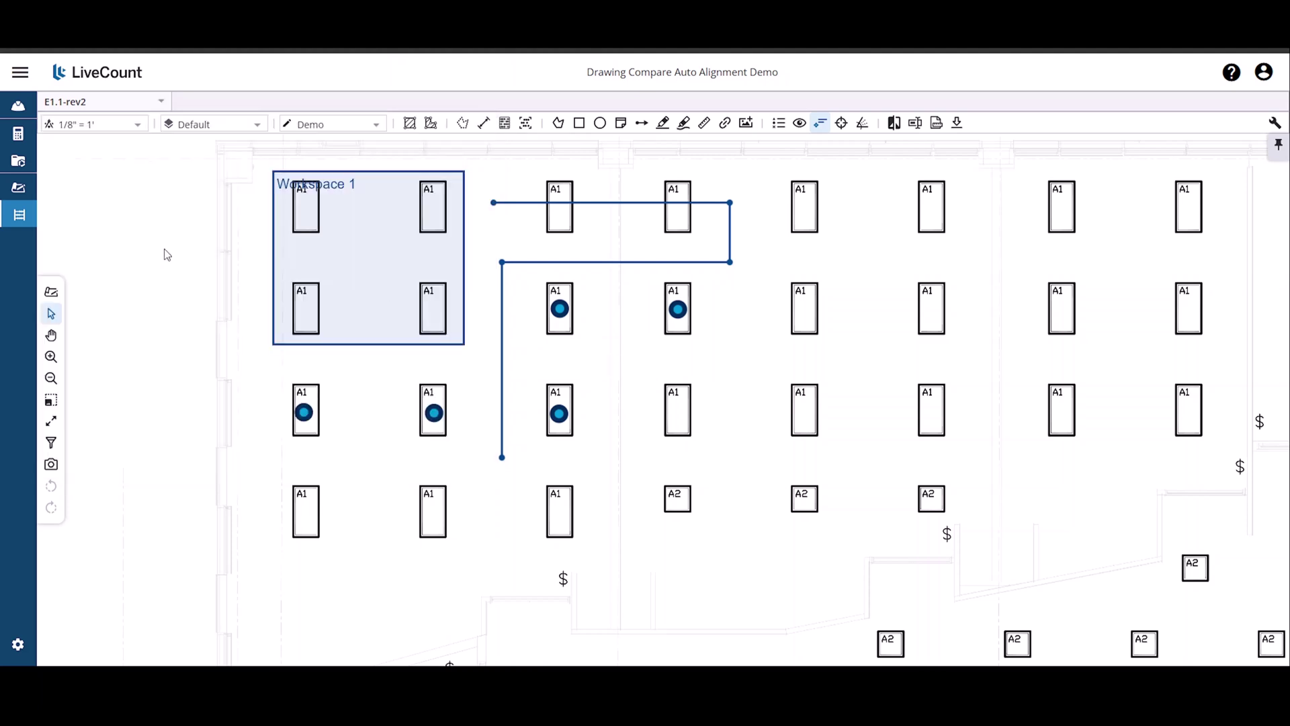
List All Drawings and reveal E1.1-rev2's previous version, E1.1 - Trimble WCO (v1)
click(20, 191)
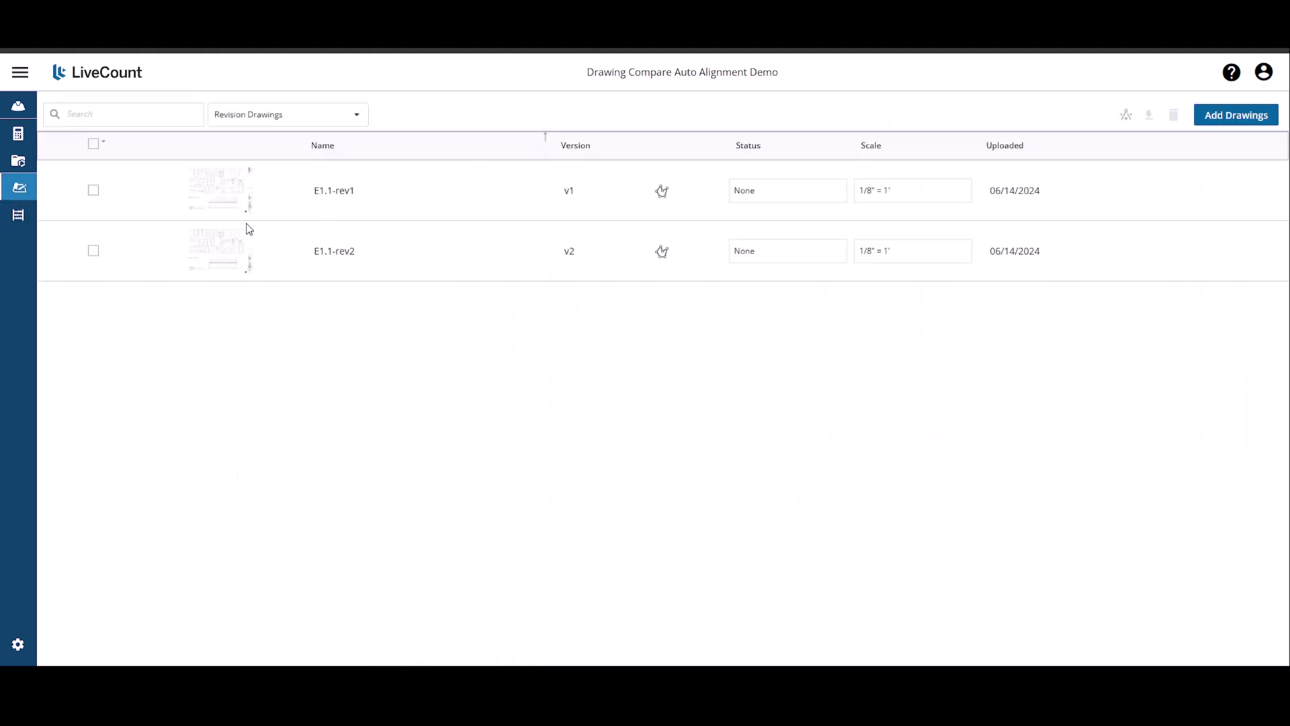
click(252, 115)
click(254, 151)
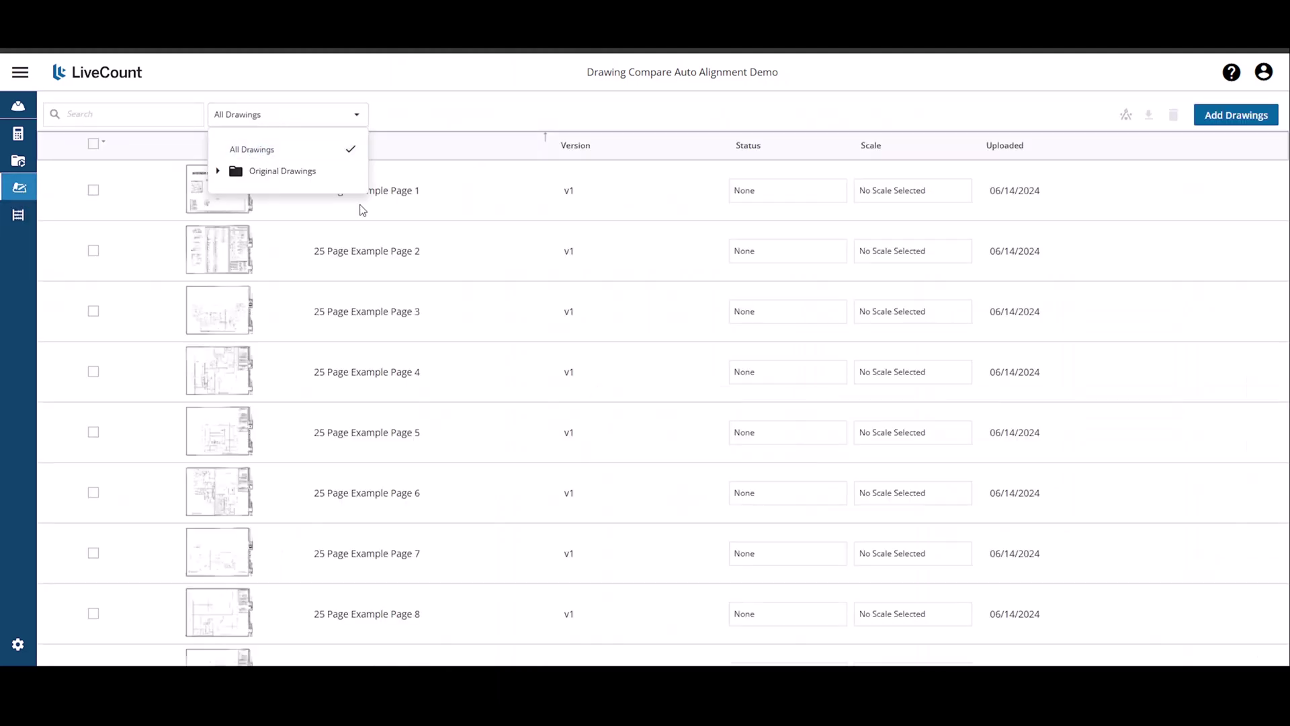
scroll(524, 444, down, 15)
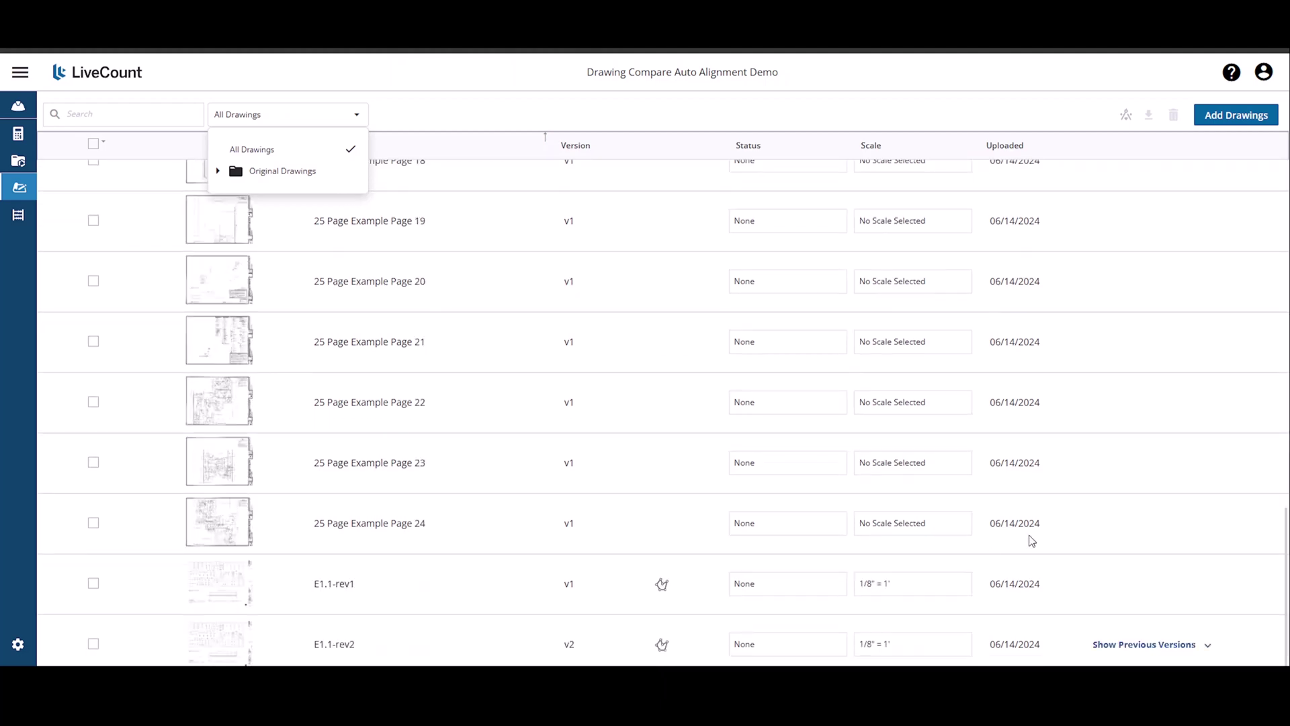
click(1160, 650)
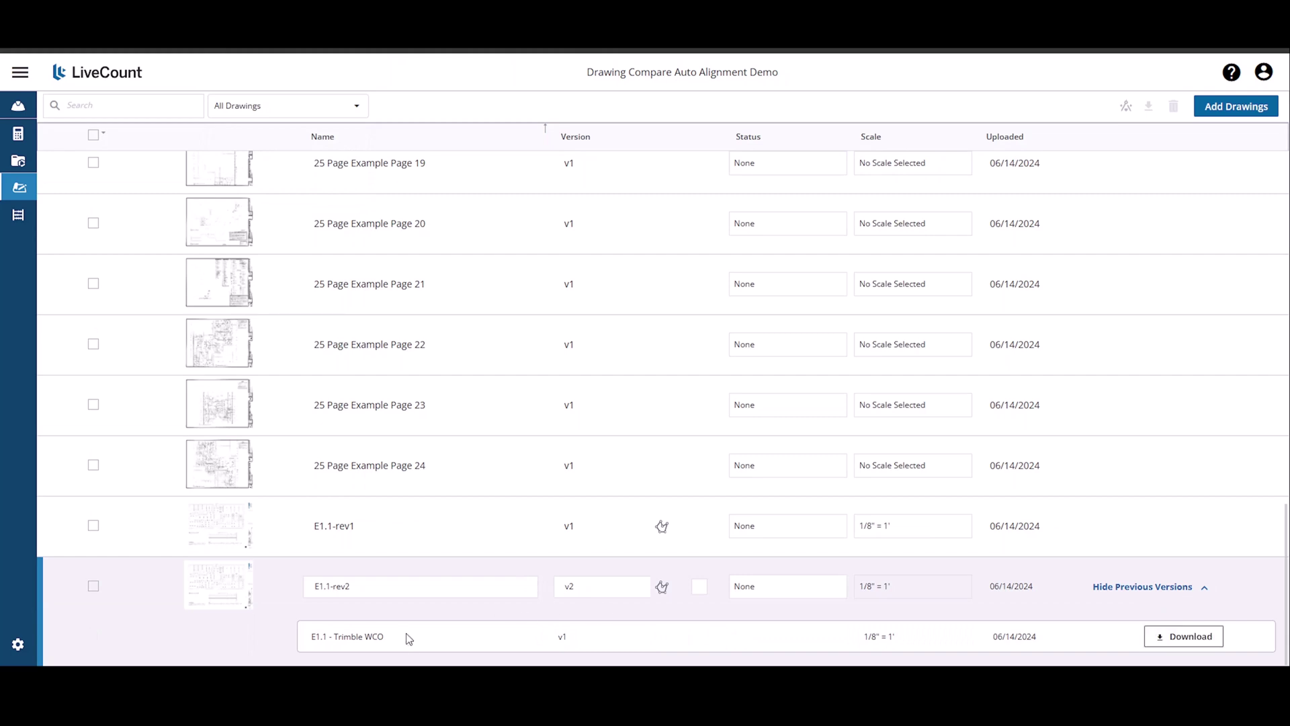
Rename the previous version to 'E1.1 - Trimble WCO - OLD'
click(408, 638)
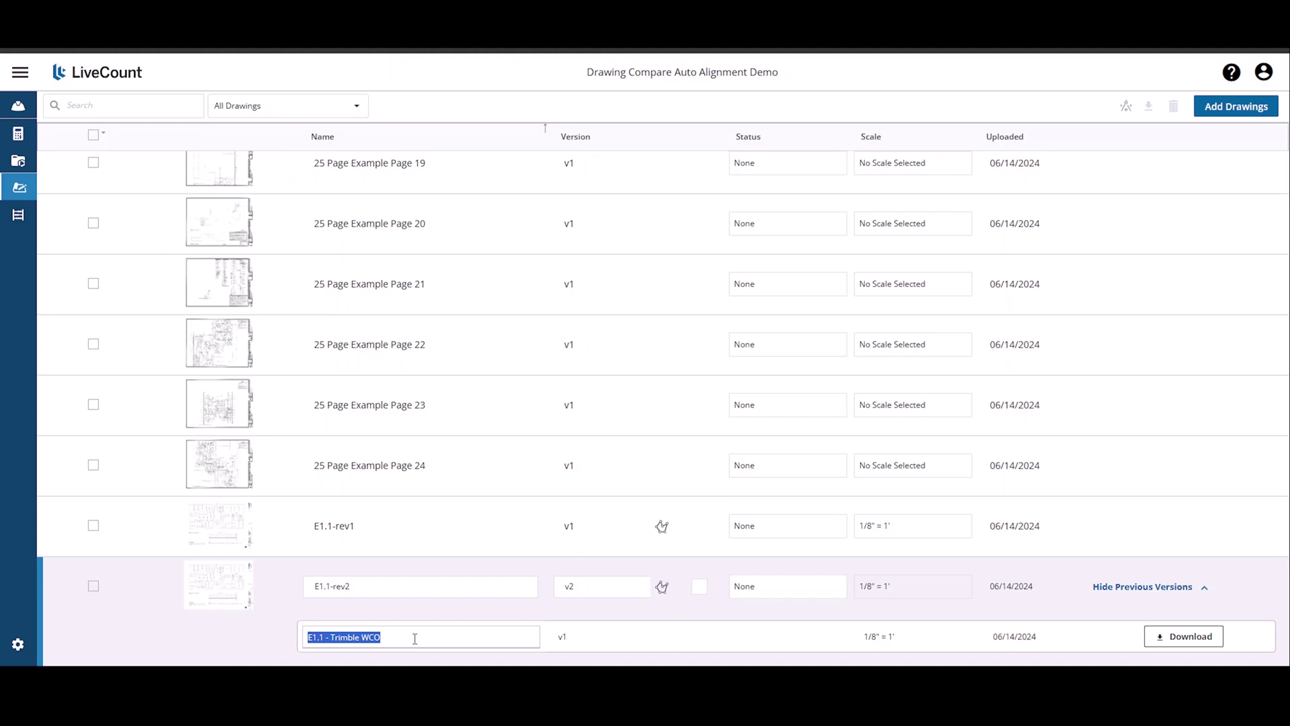
click(414, 639)
text(- OLD)
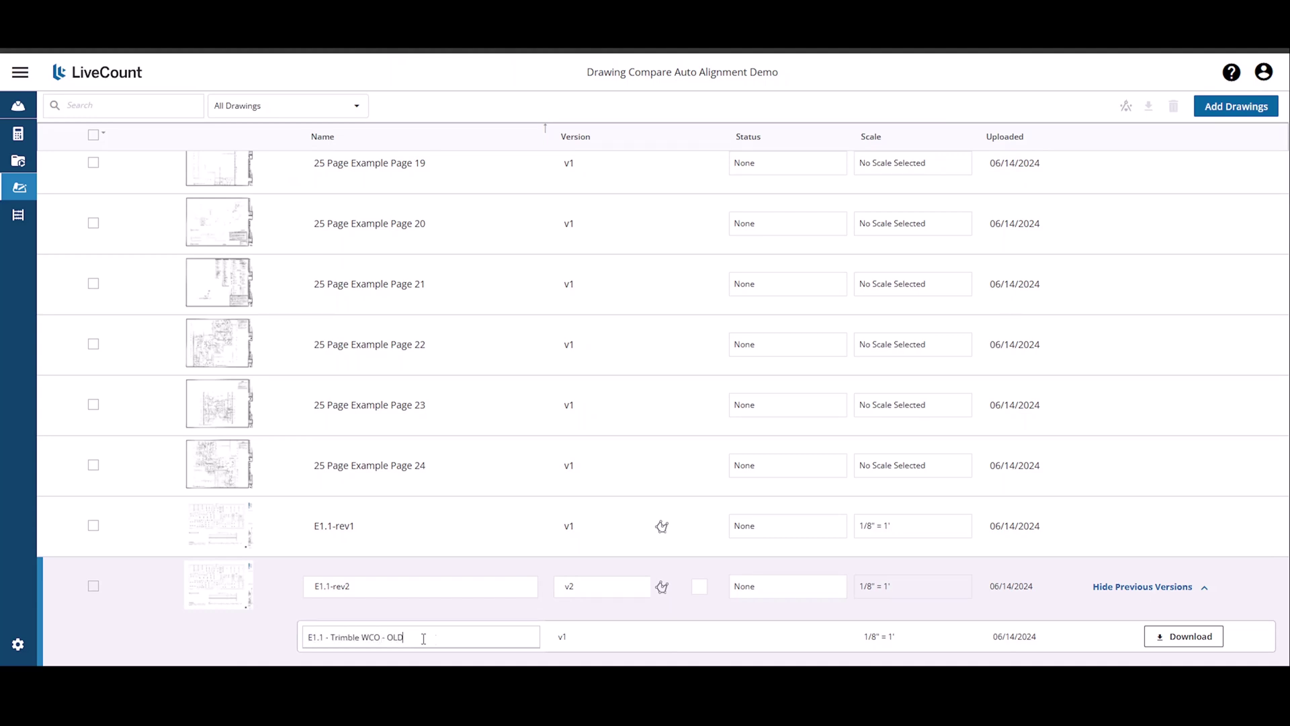
click(570, 640)
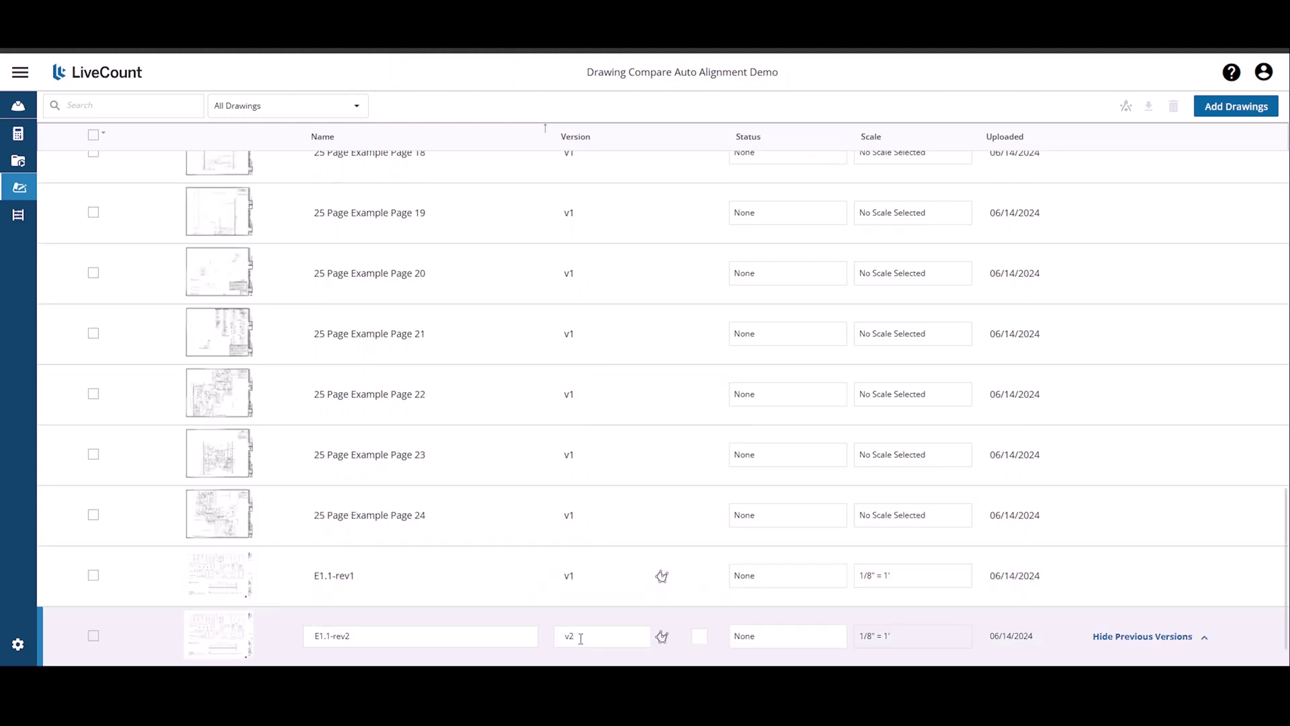
Change E1.1-rev2's version label from v2 to V1A
click(580, 638)
text(v1A)
key(Return)
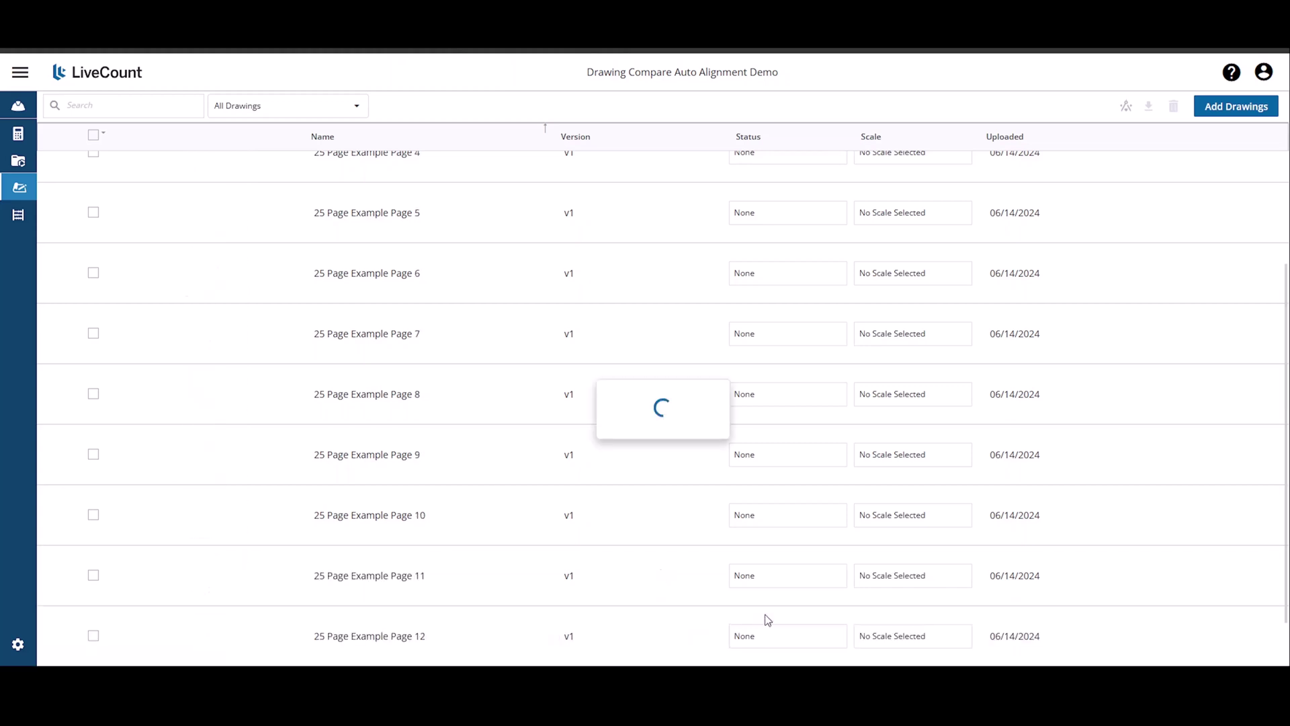
scroll(767, 619, down, 4)
scroll(768, 619, down, 8)
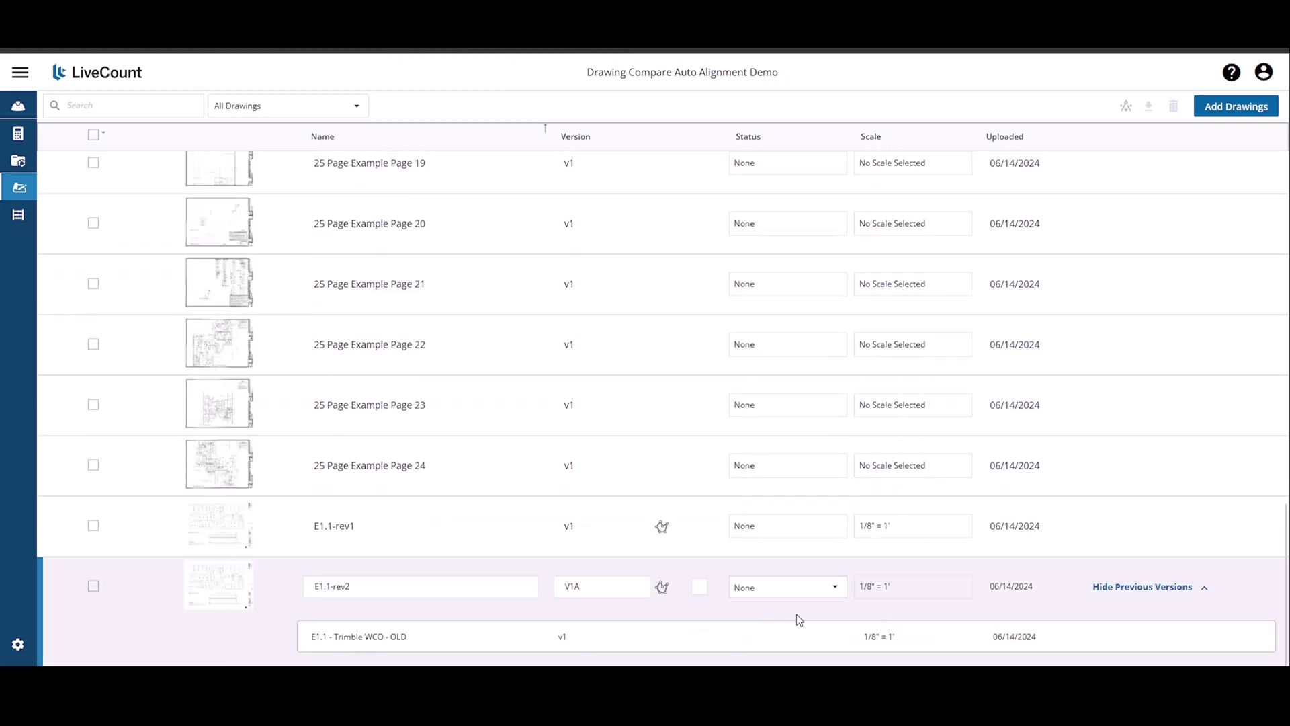
mouse_move(983, 649)
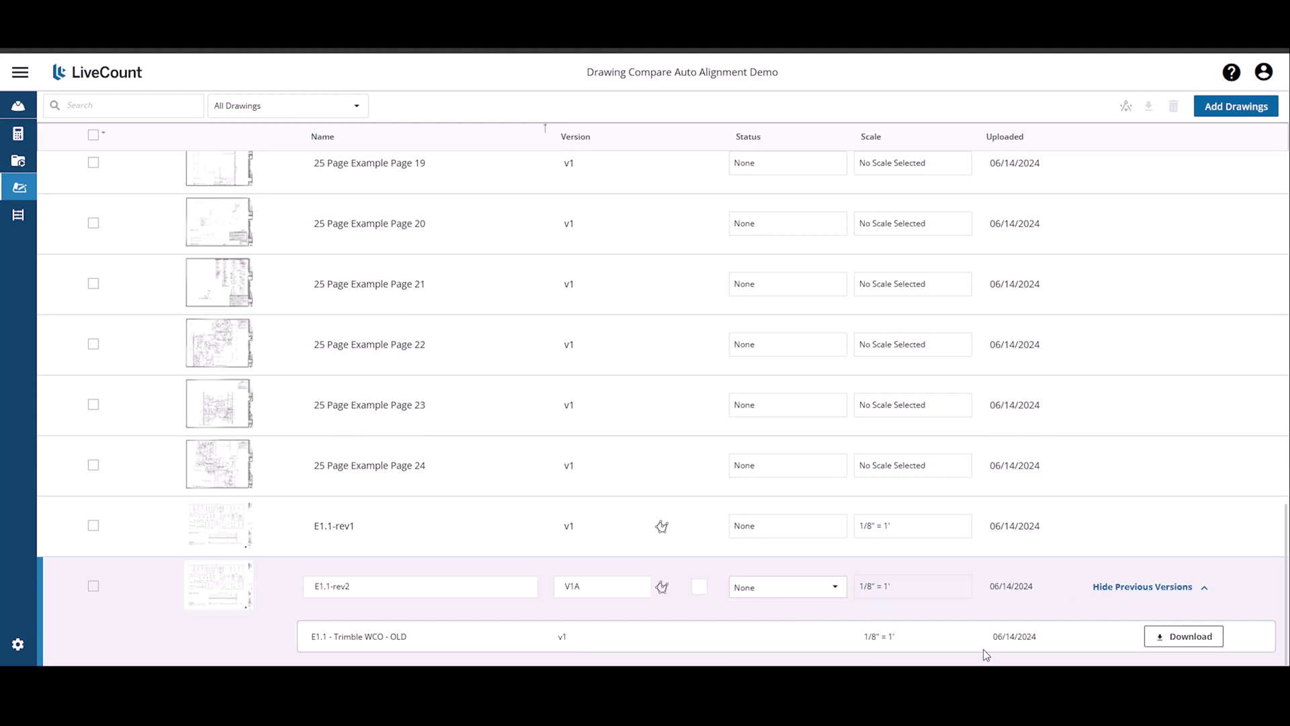
click(1172, 639)
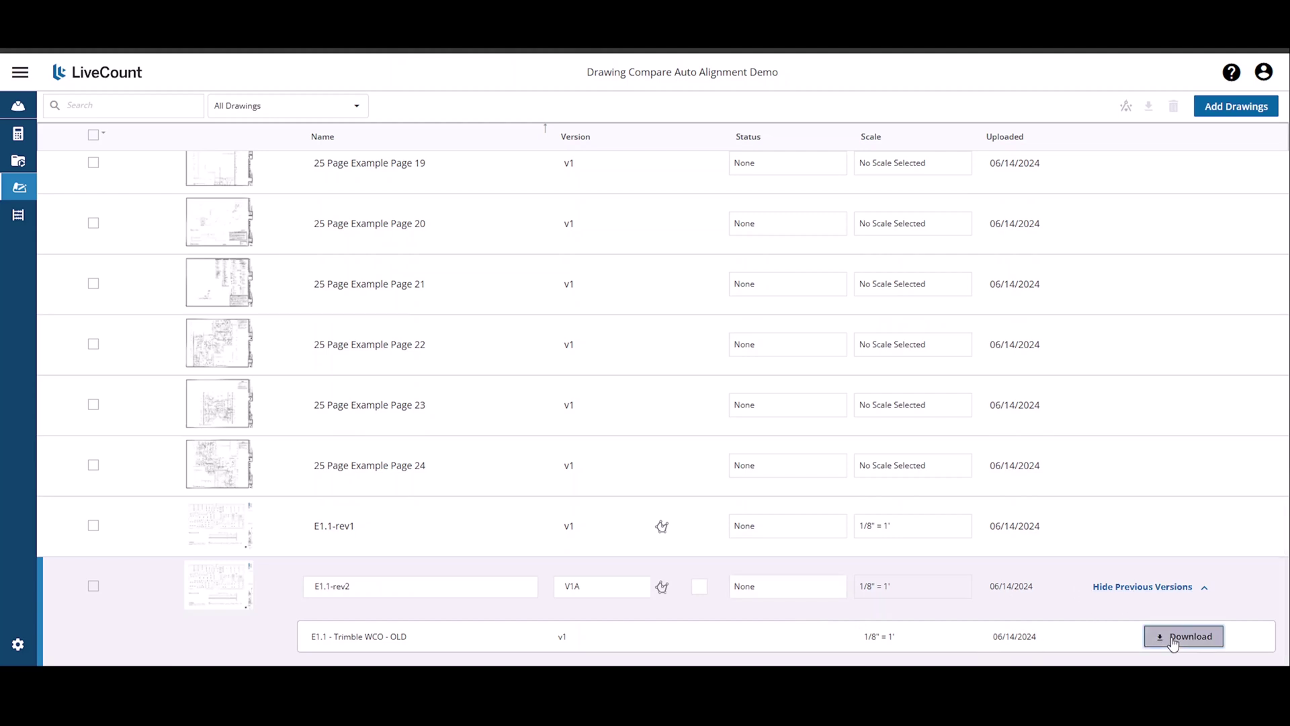